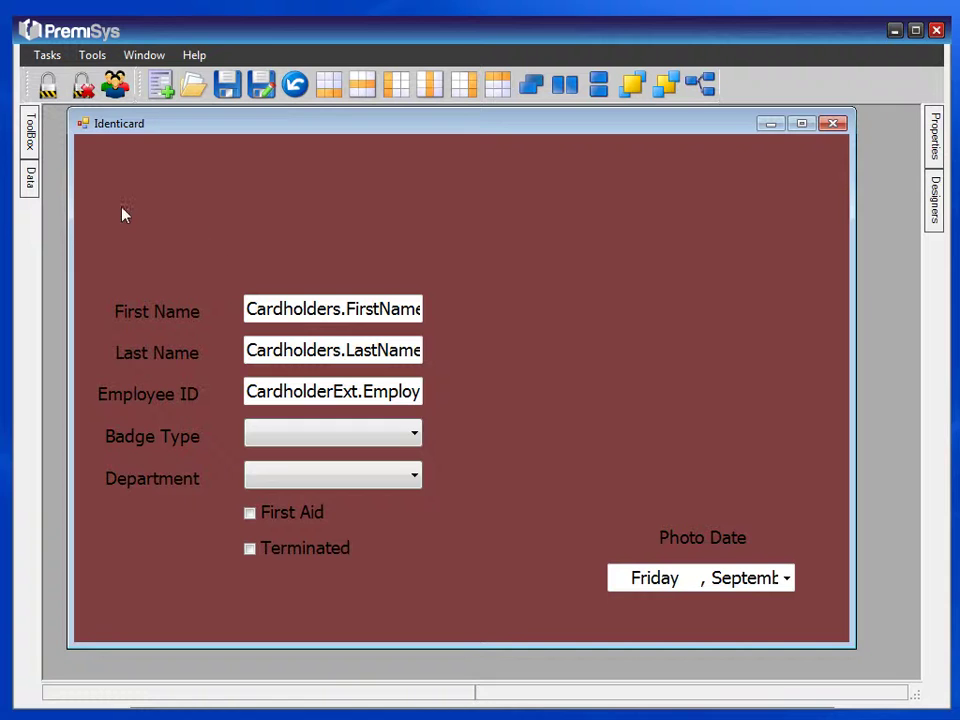
Slide out the Data panel to show the Cardholders field list beside the Identicard form.
mouse_move(36, 182)
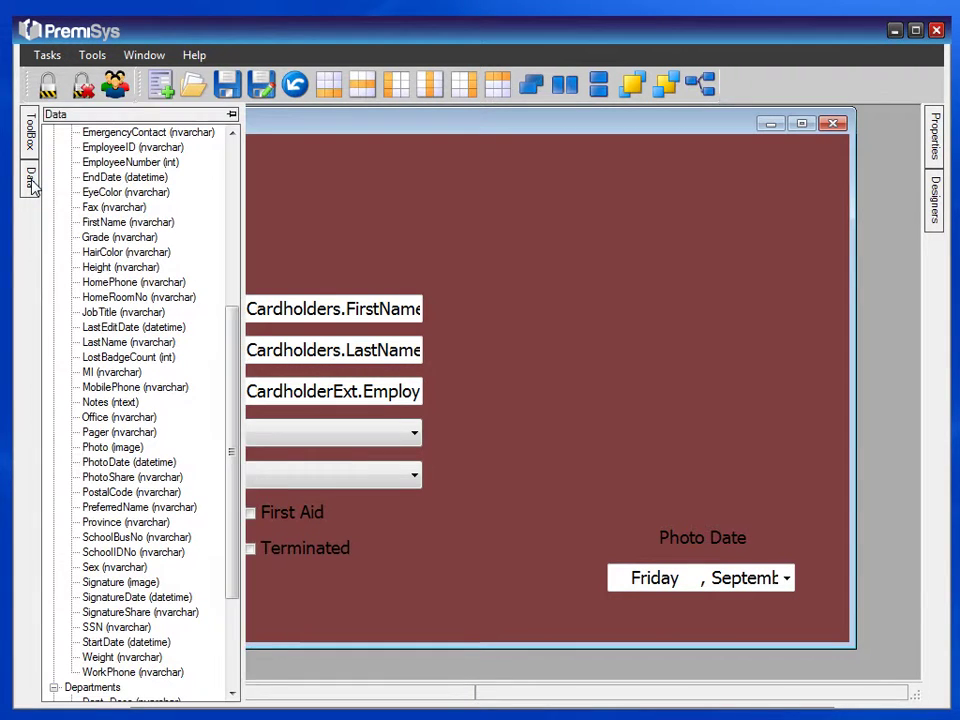
Add a Photo control bound to PhotoShare and place it at the form's top right.
right_click(101, 481)
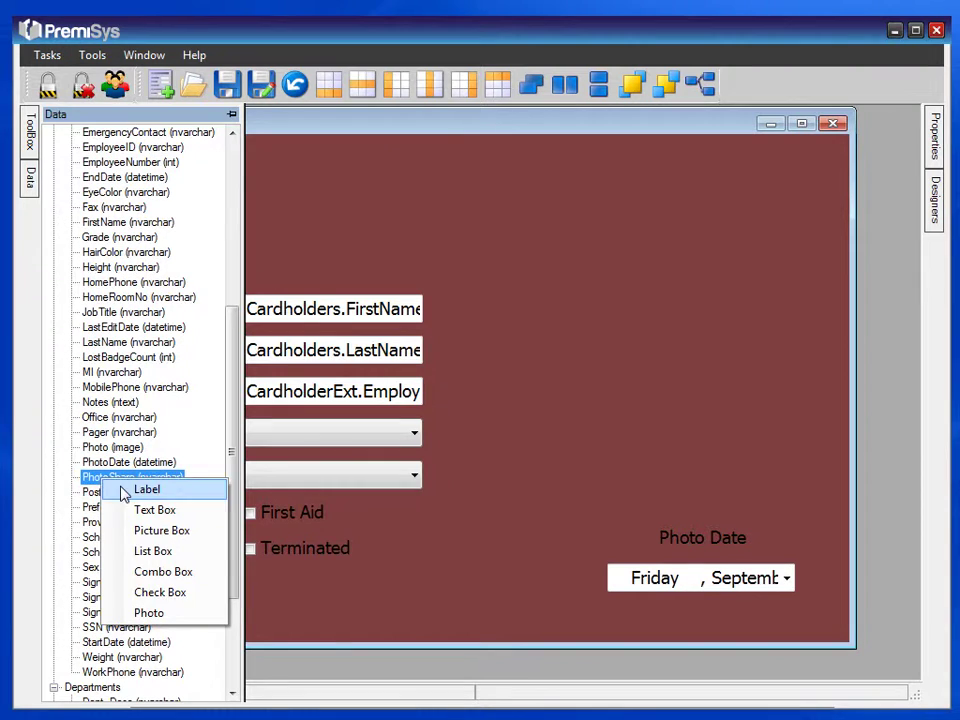
click(175, 613)
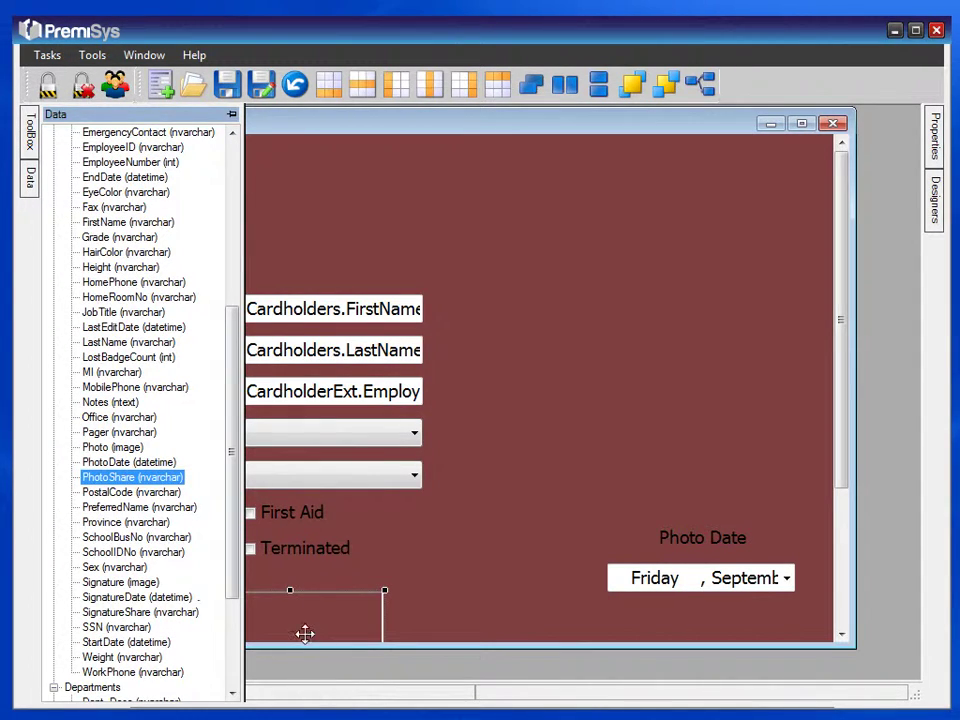
drag(305, 633, 714, 230)
click(538, 298)
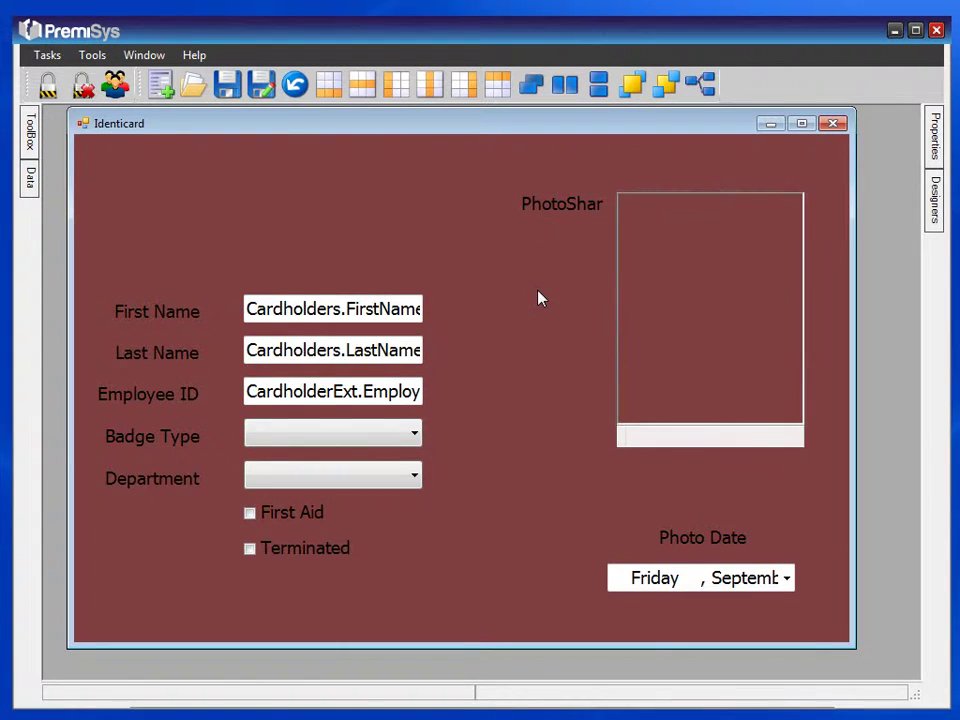
Cut the auto-added PhotoShare caption label, leaving only the photo box.
click(551, 203)
right_click(551, 203)
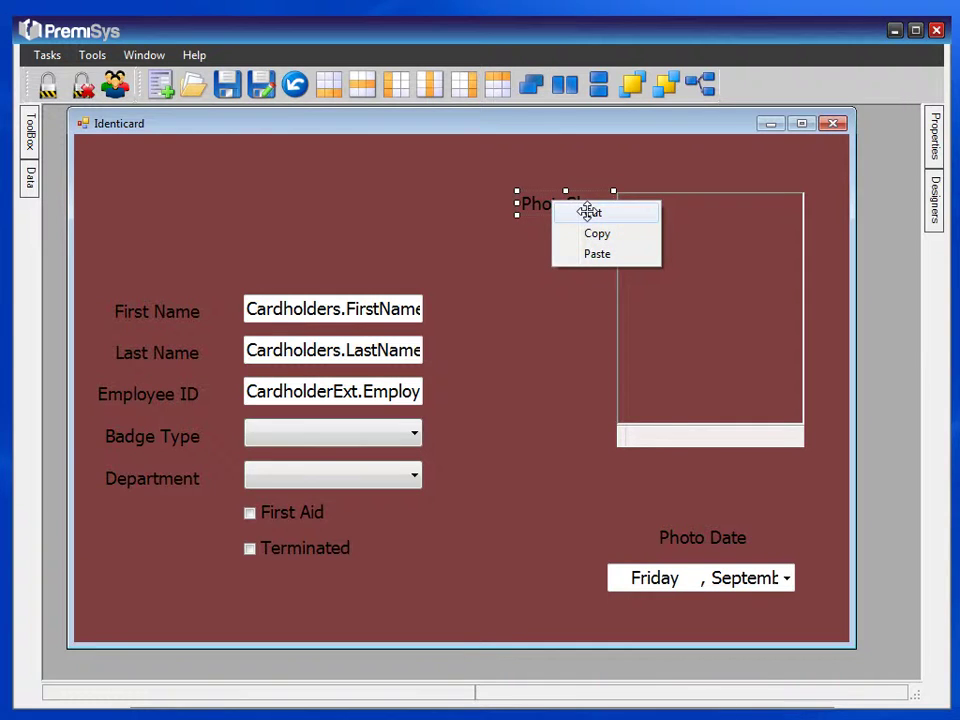
click(589, 212)
click(685, 286)
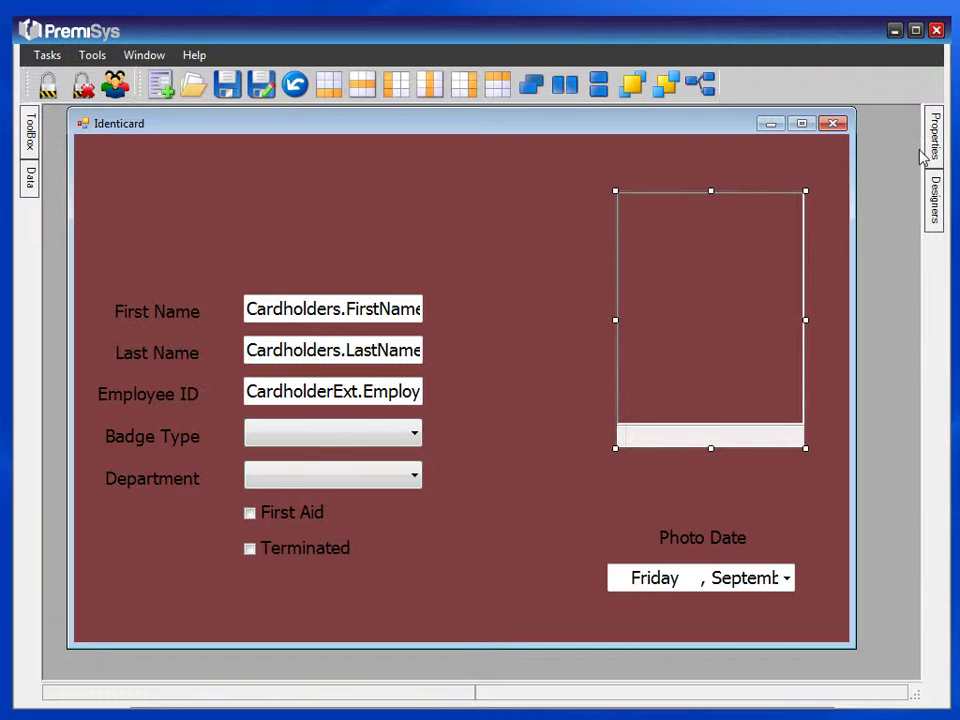
Change the photo box's SaveTo property from Database to Fileshare.
mouse_move(936, 148)
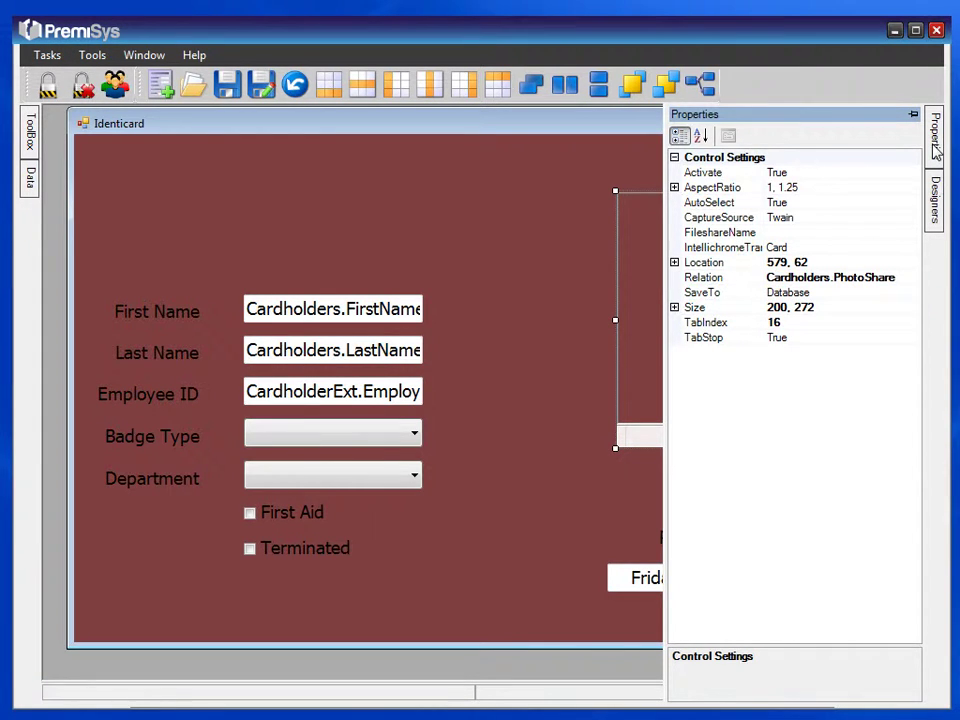
click(736, 300)
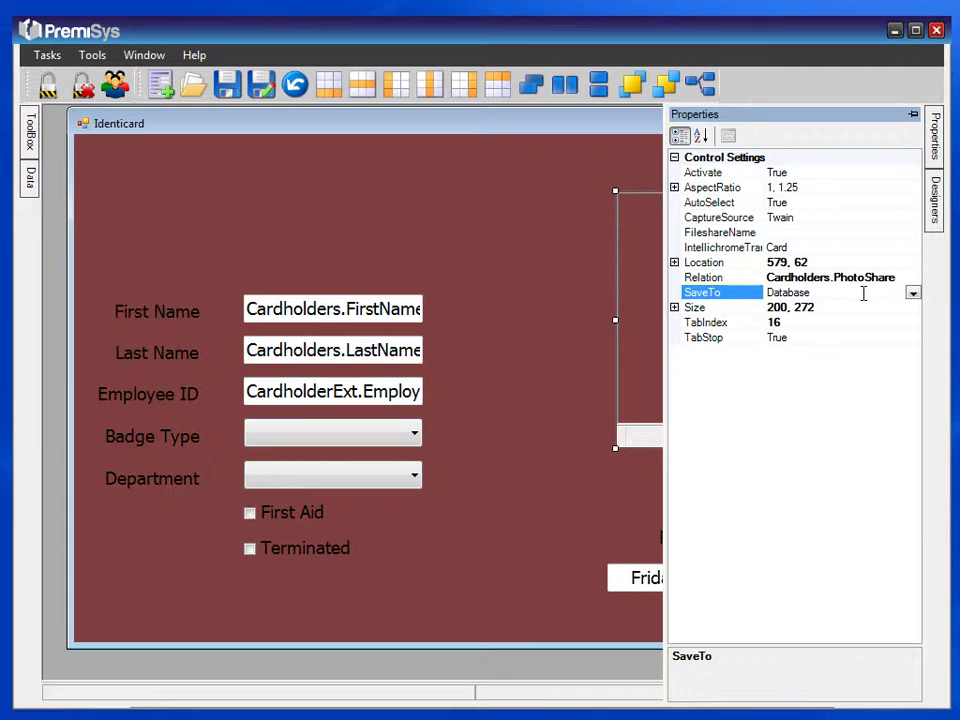
click(913, 298)
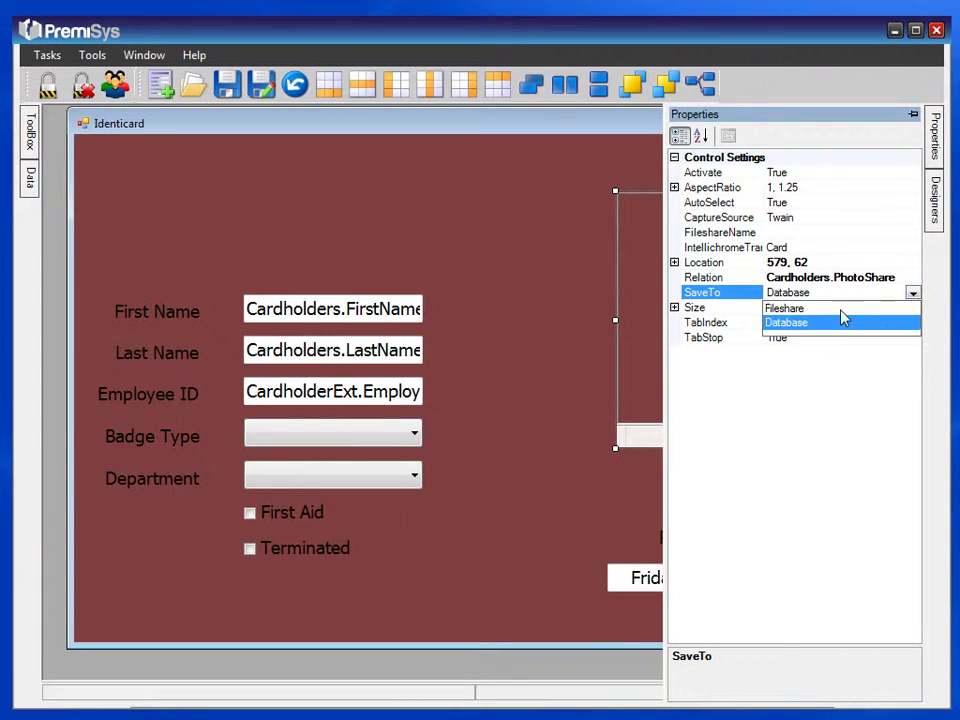
click(785, 308)
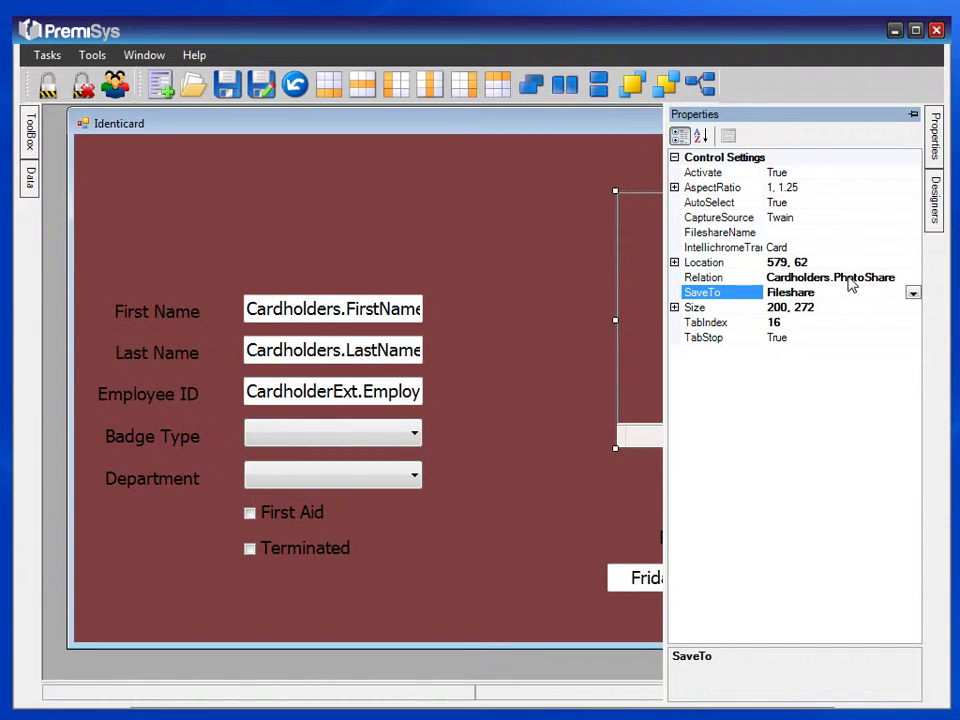
click(797, 234)
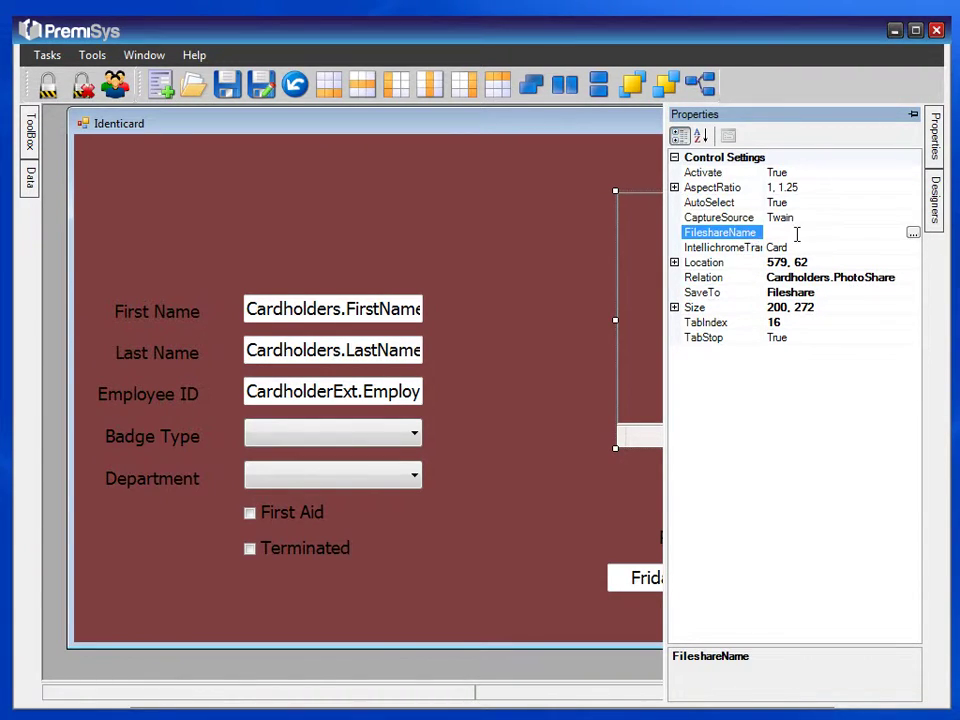
Set FileshareName to the '[LastName], [FirstName] [CardHolder_ID].JPEG' naming pattern.
click(914, 234)
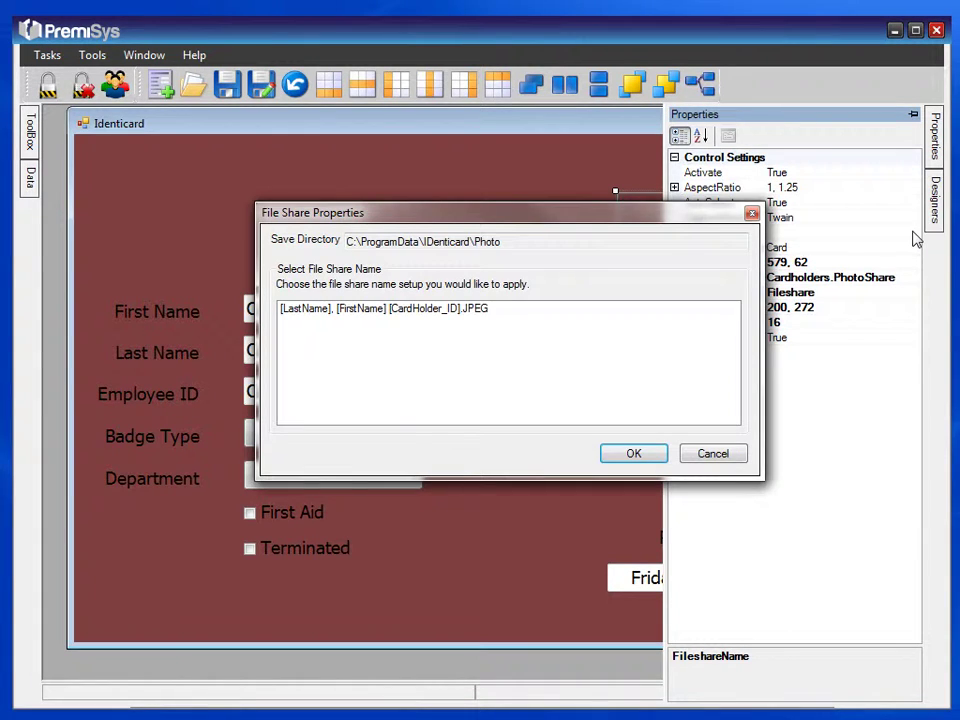
click(458, 314)
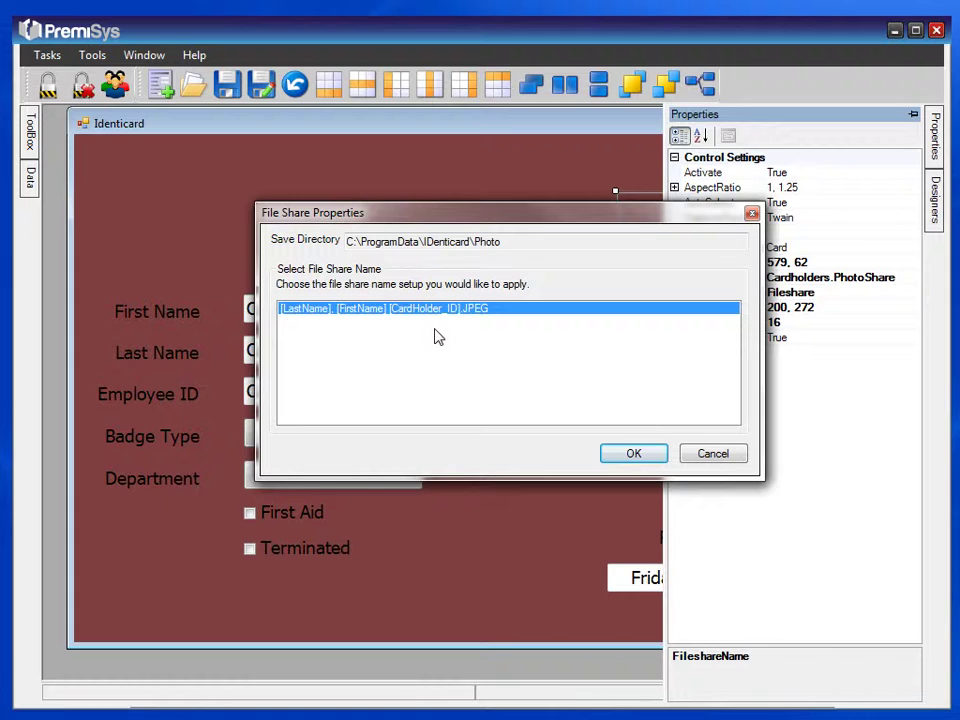
click(653, 455)
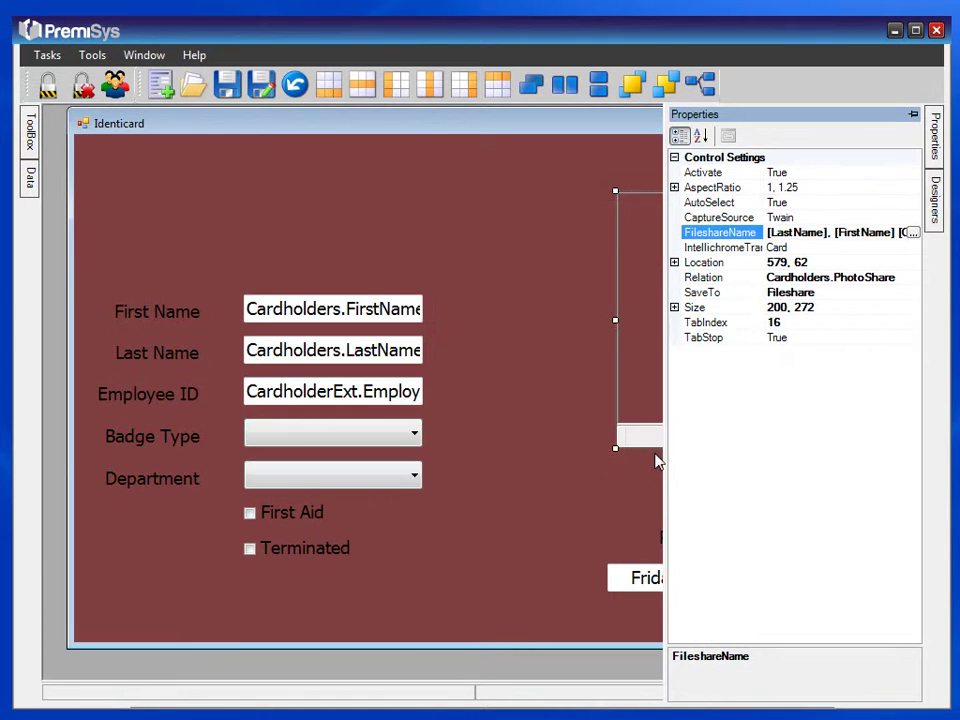
Set CaptureSource to Wia, keep AutoSelect True, and move the photo box above Photo Date.
click(743, 219)
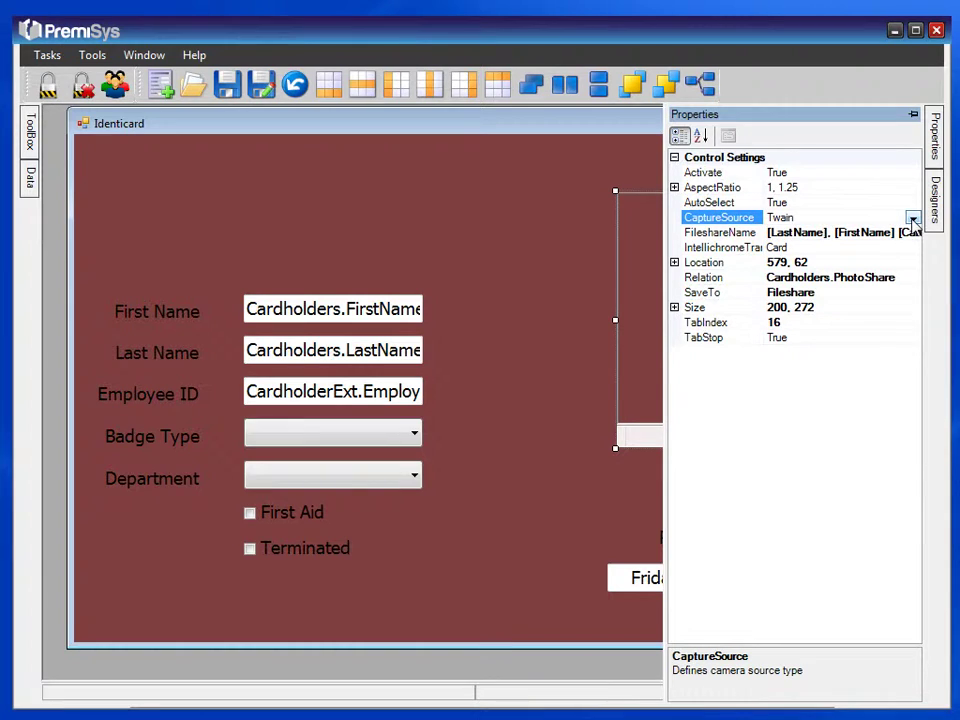
click(912, 219)
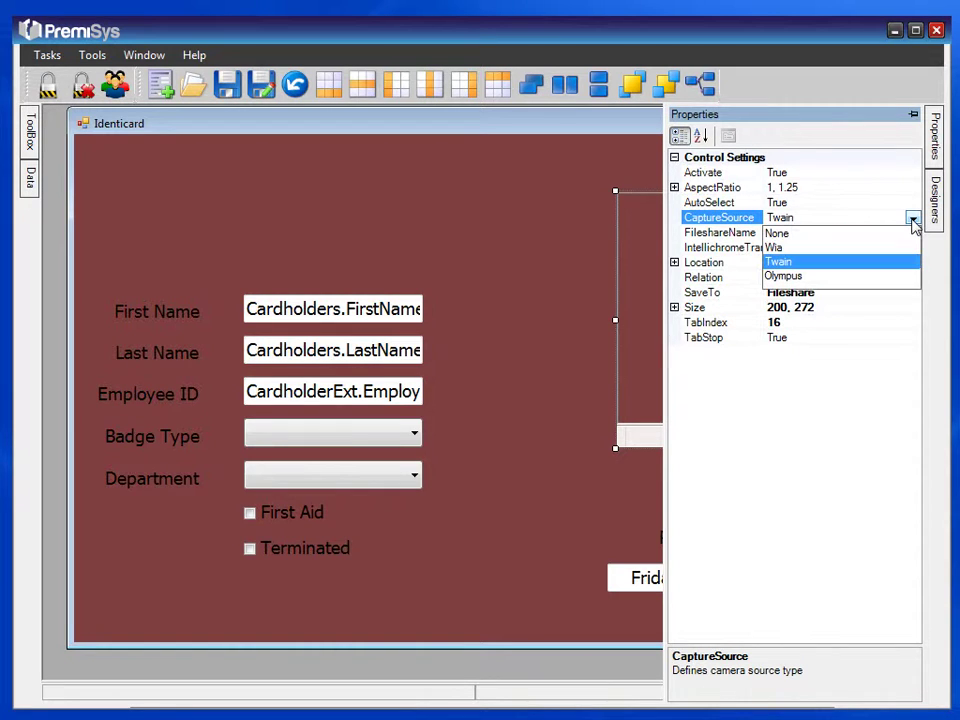
click(775, 247)
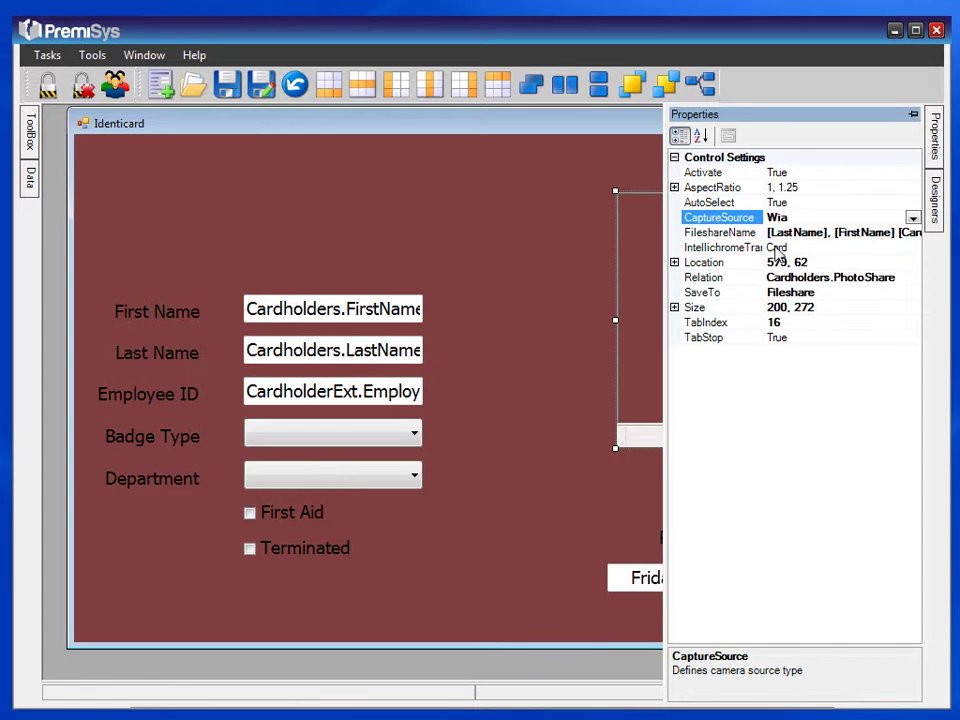
click(719, 203)
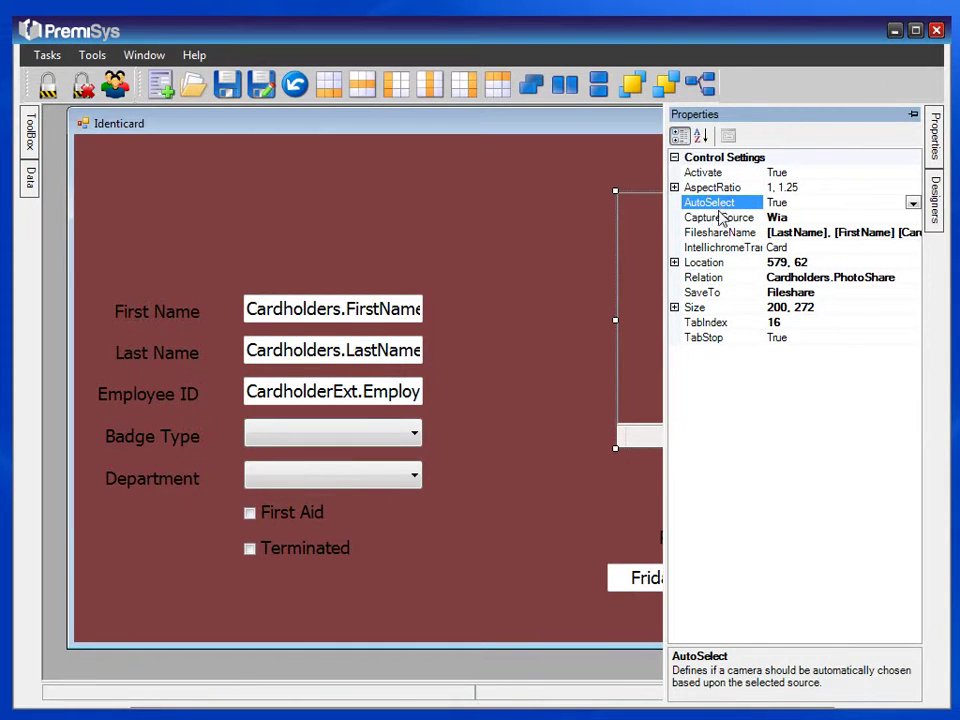
click(913, 203)
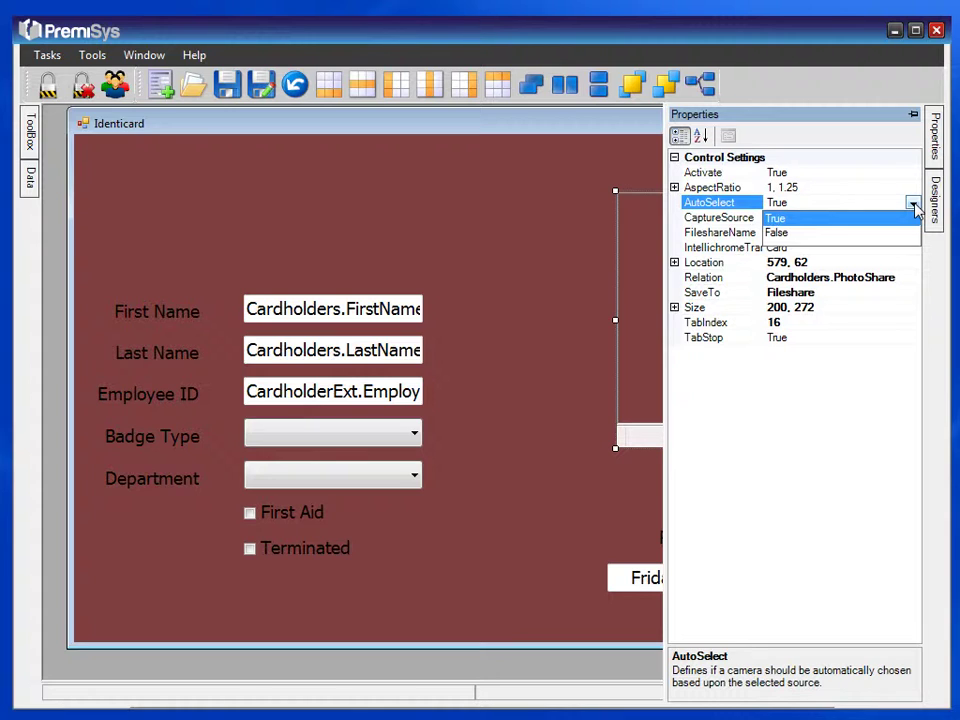
click(914, 206)
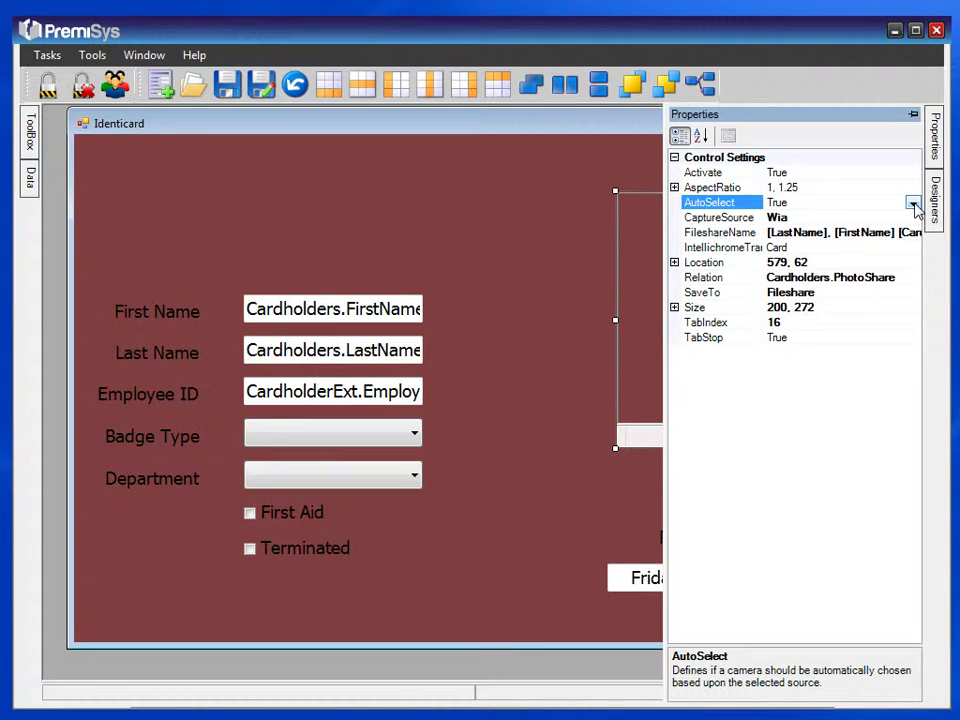
click(517, 336)
drag(711, 313, 703, 366)
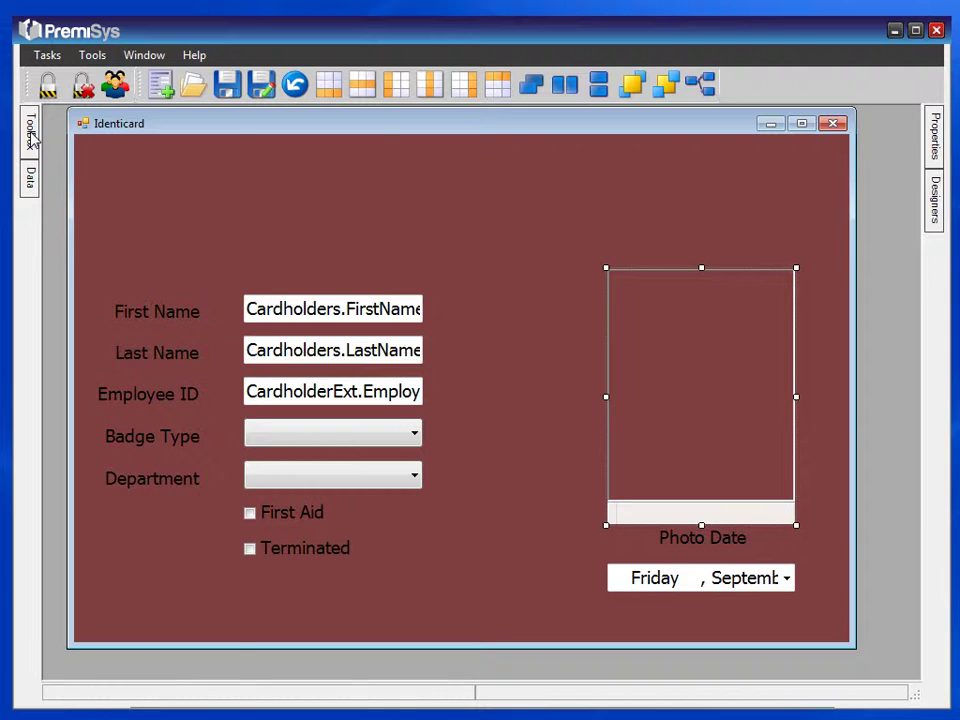
Add a 100 x 50 picture box near the form's top and select its Image property.
mouse_move(31, 140)
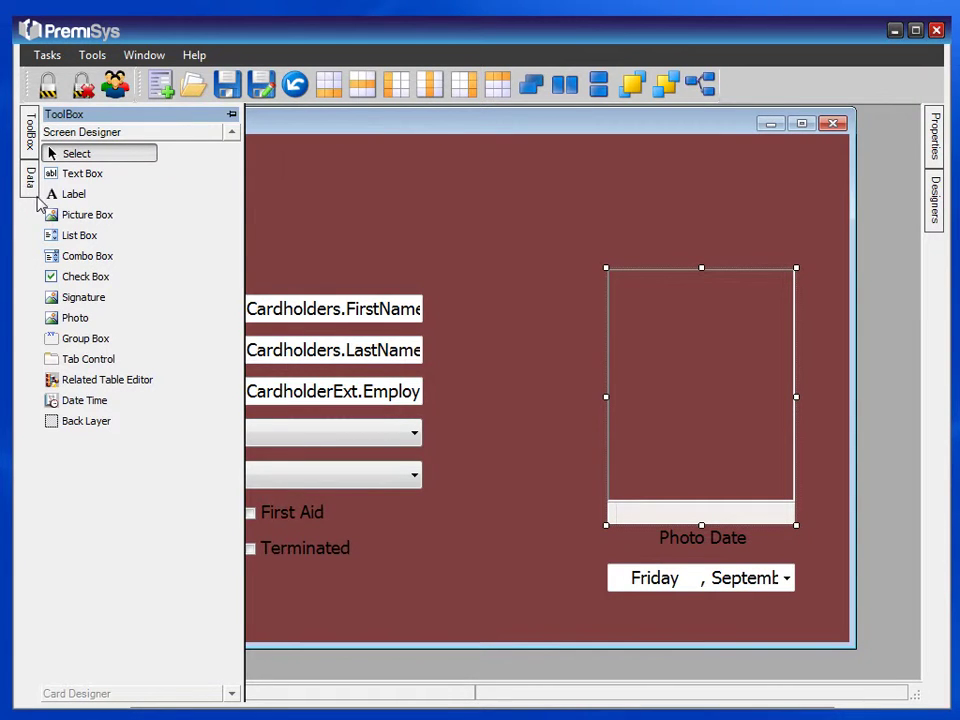
drag(80, 222, 456, 197)
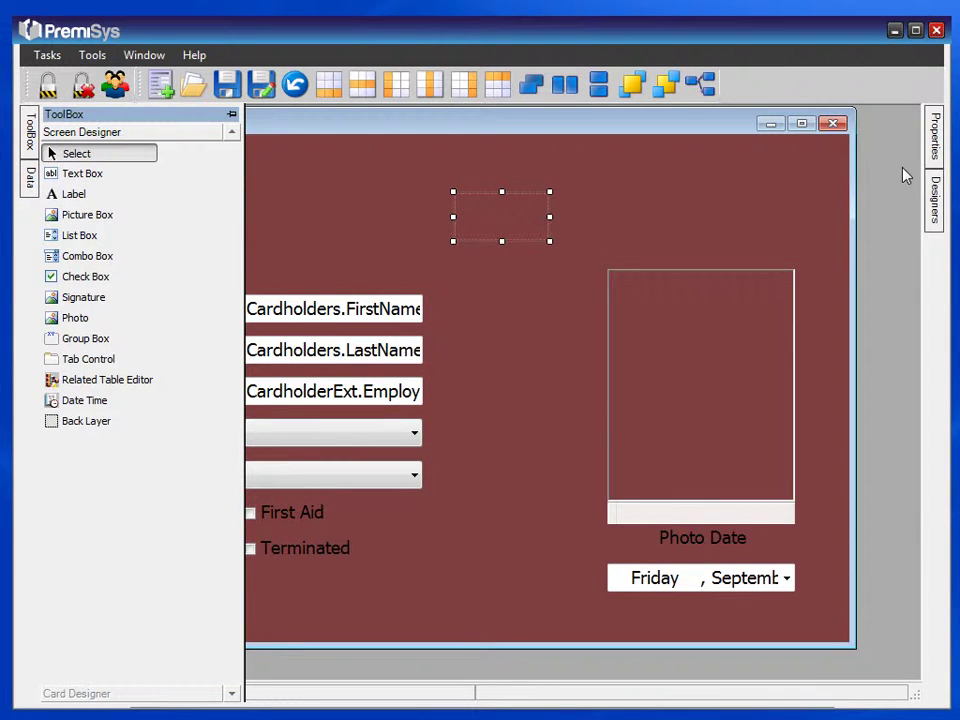
mouse_move(934, 150)
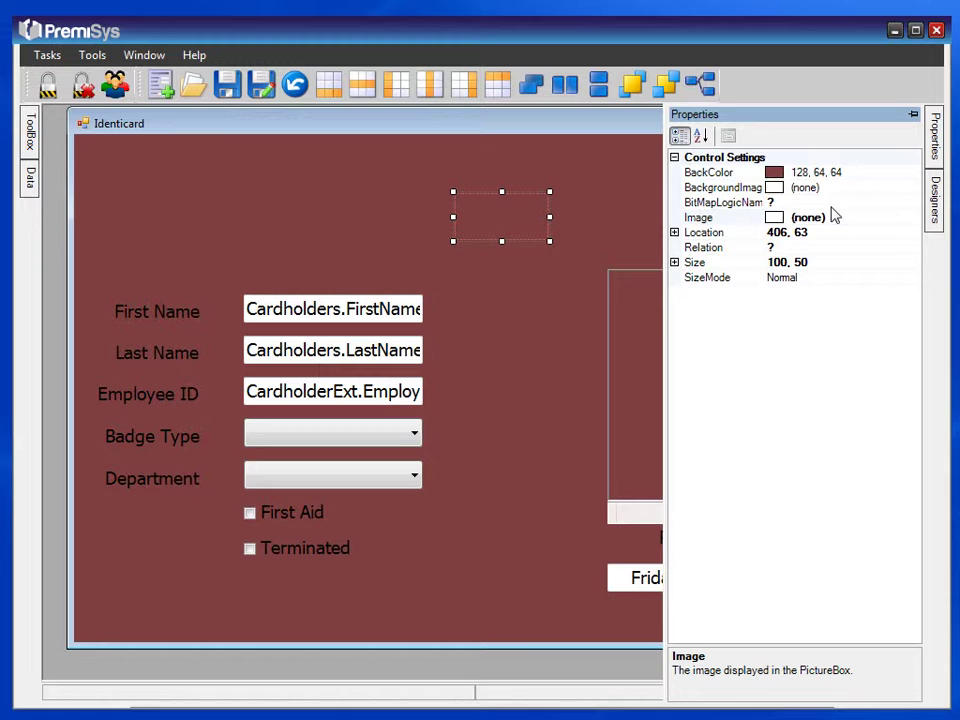
click(720, 219)
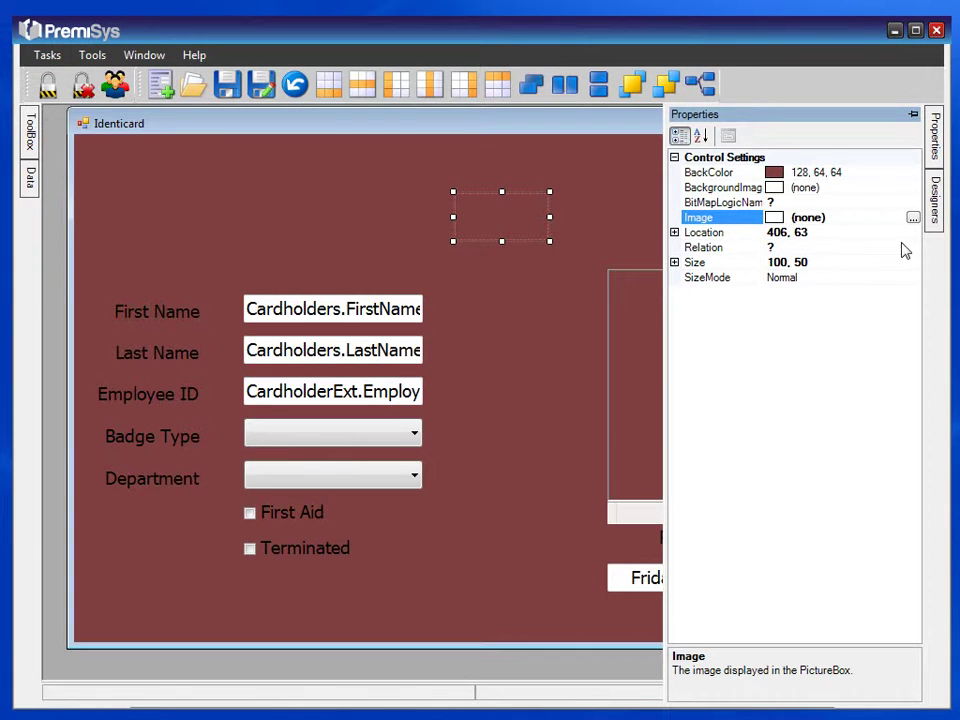
Load bmp-univ1 from Desktop > PremiSys_Screen_and_Card_Images as the picture box image.
click(914, 218)
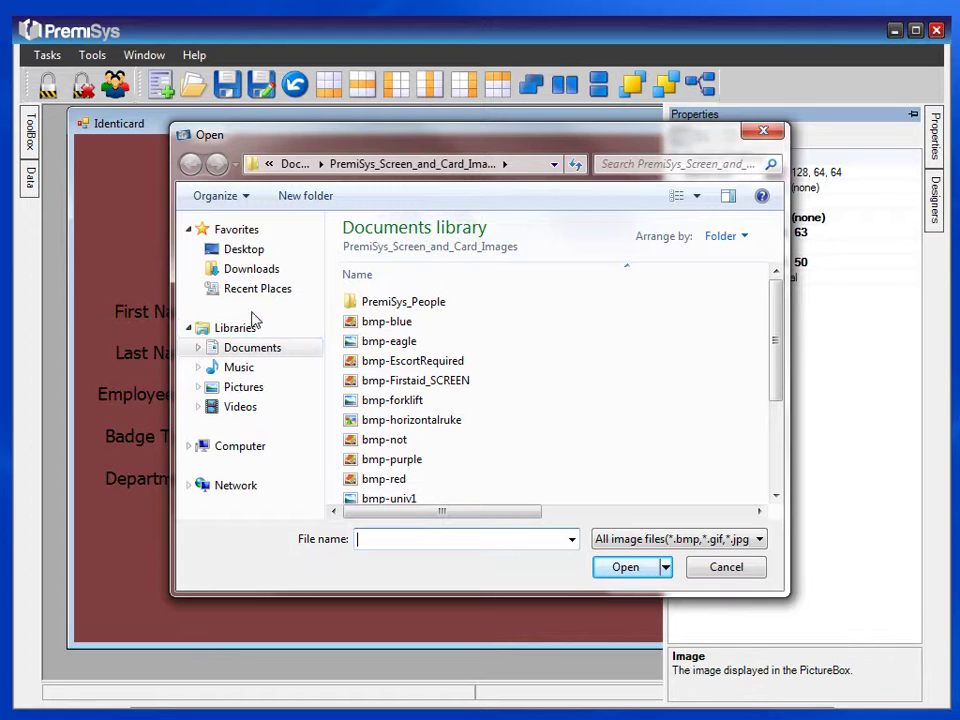
click(245, 252)
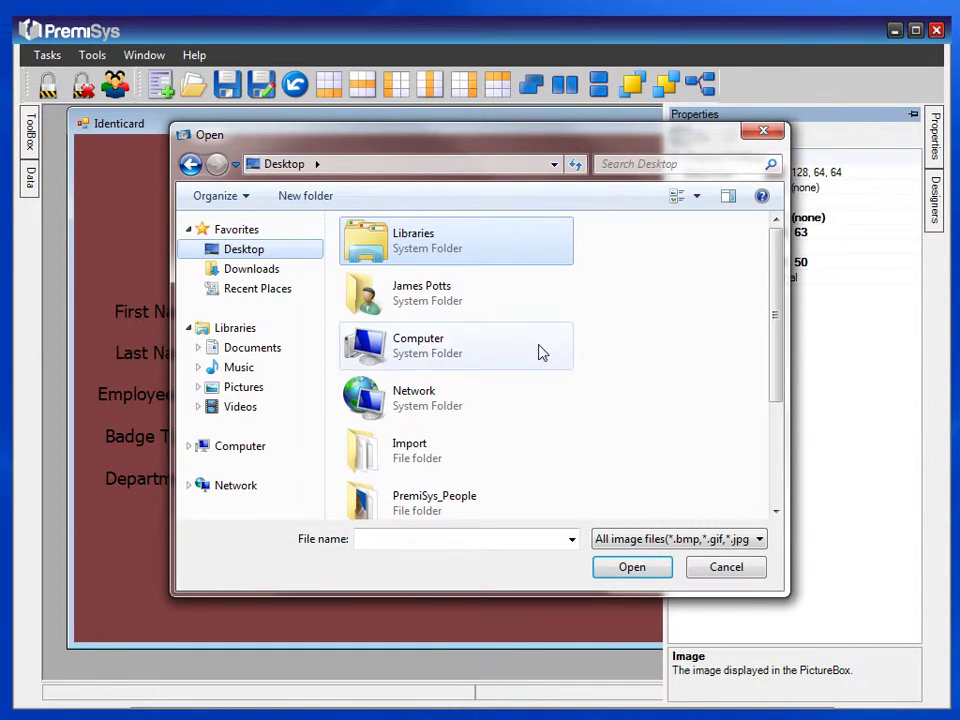
drag(780, 371, 780, 411)
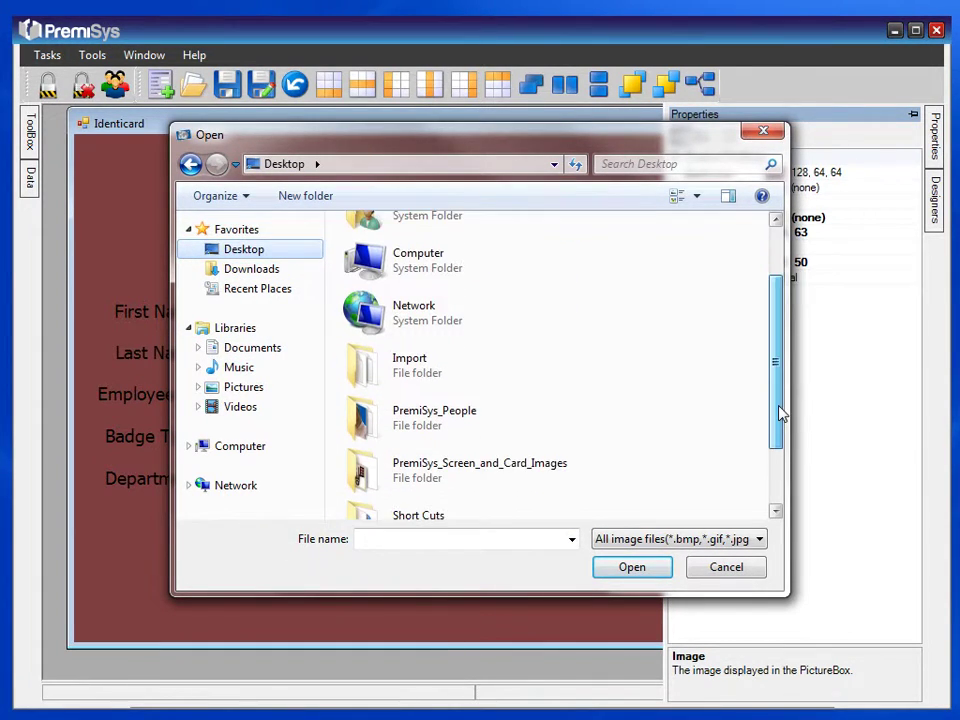
double_click(401, 480)
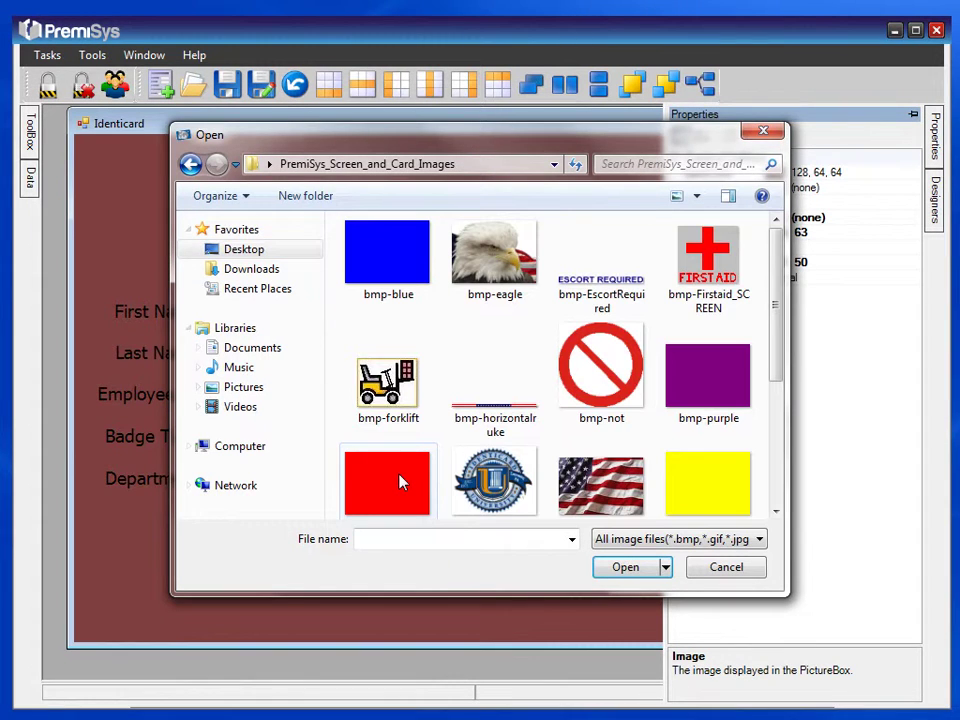
click(494, 482)
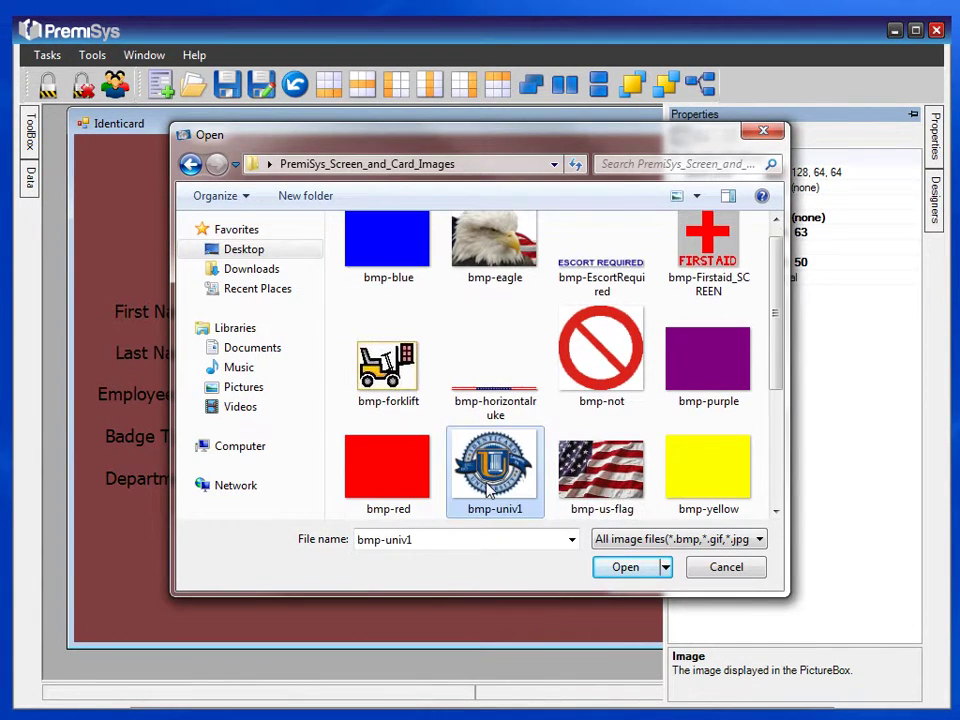
click(627, 568)
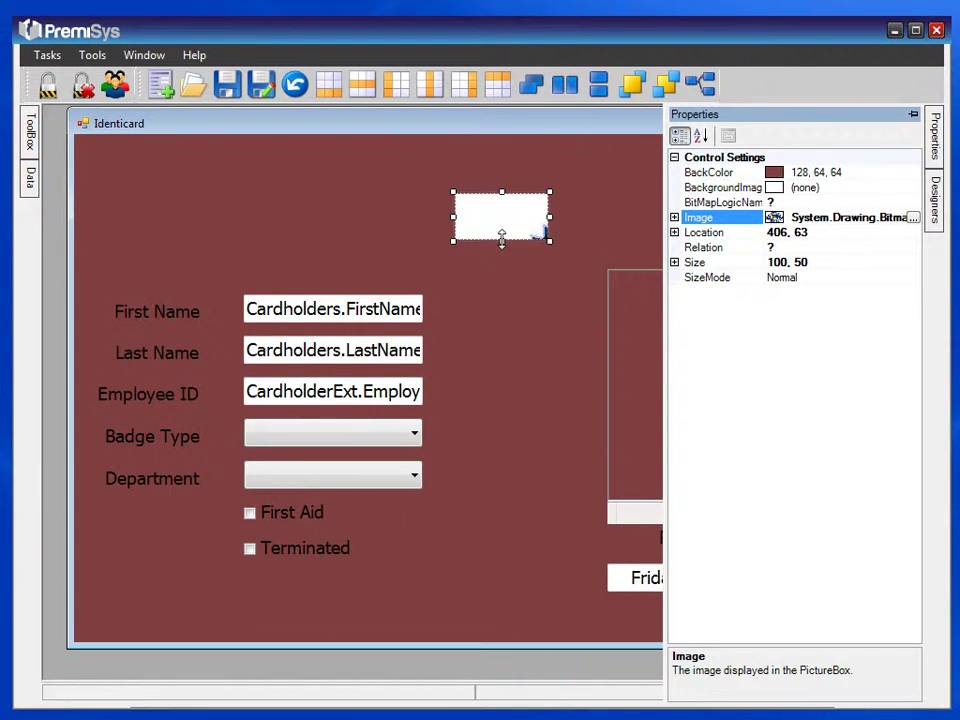
Enlarge the picture box and set its SizeMode to StretchImage.
drag(501, 241, 499, 281)
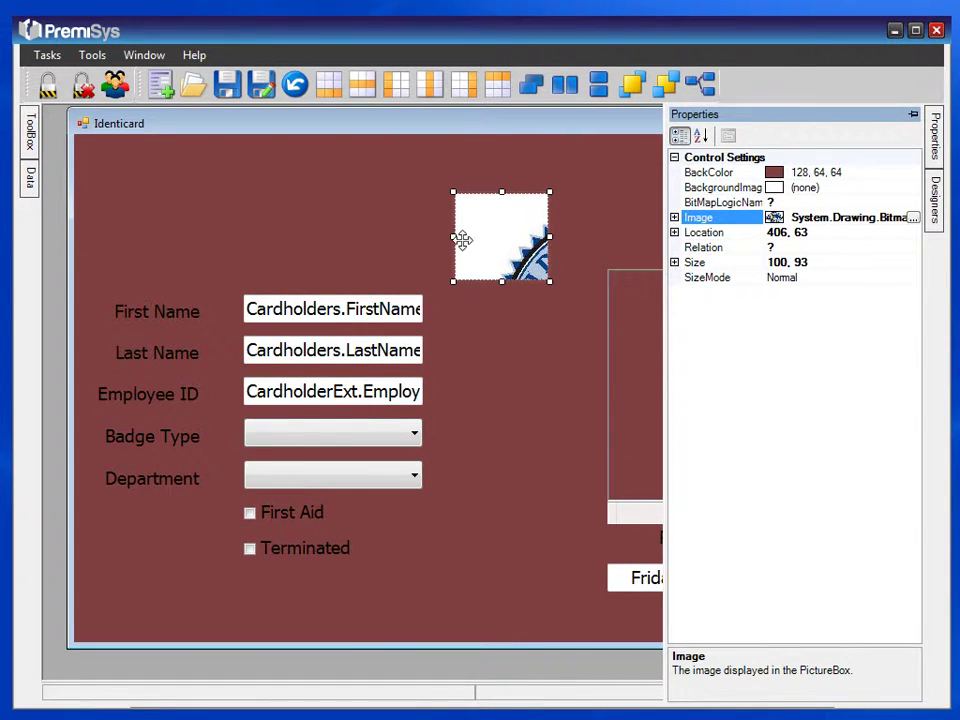
drag(453, 237, 422, 236)
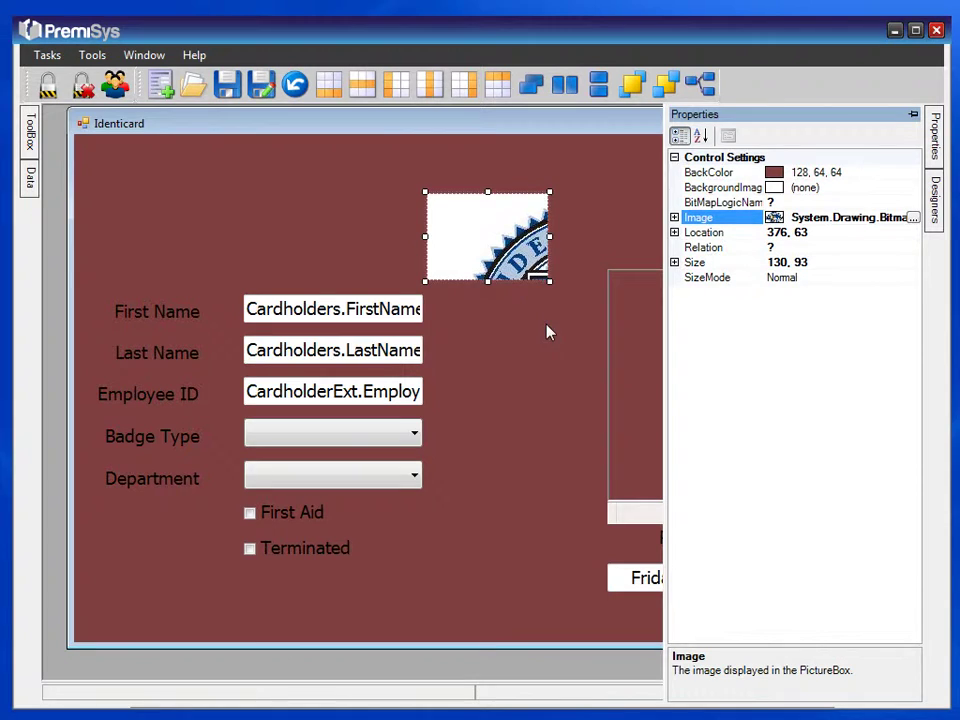
click(708, 278)
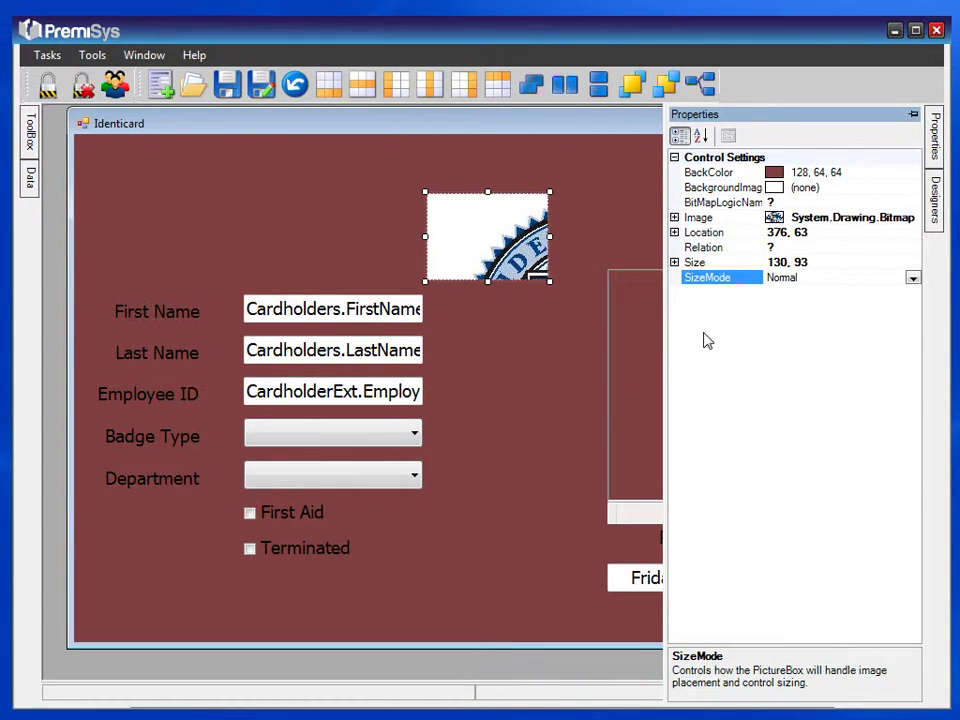
click(913, 278)
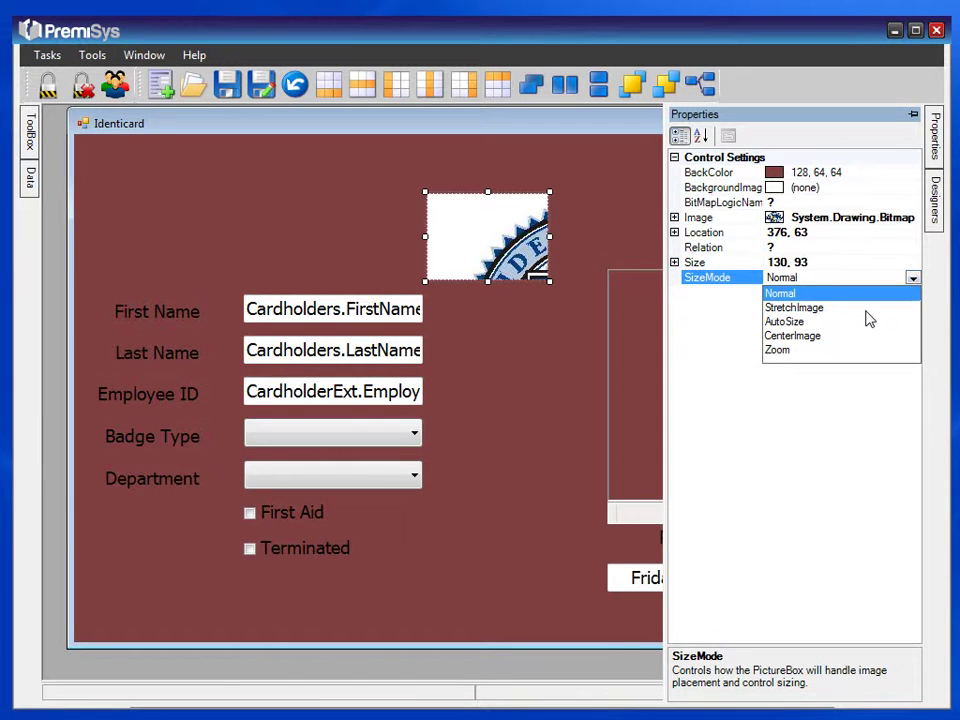
click(794, 308)
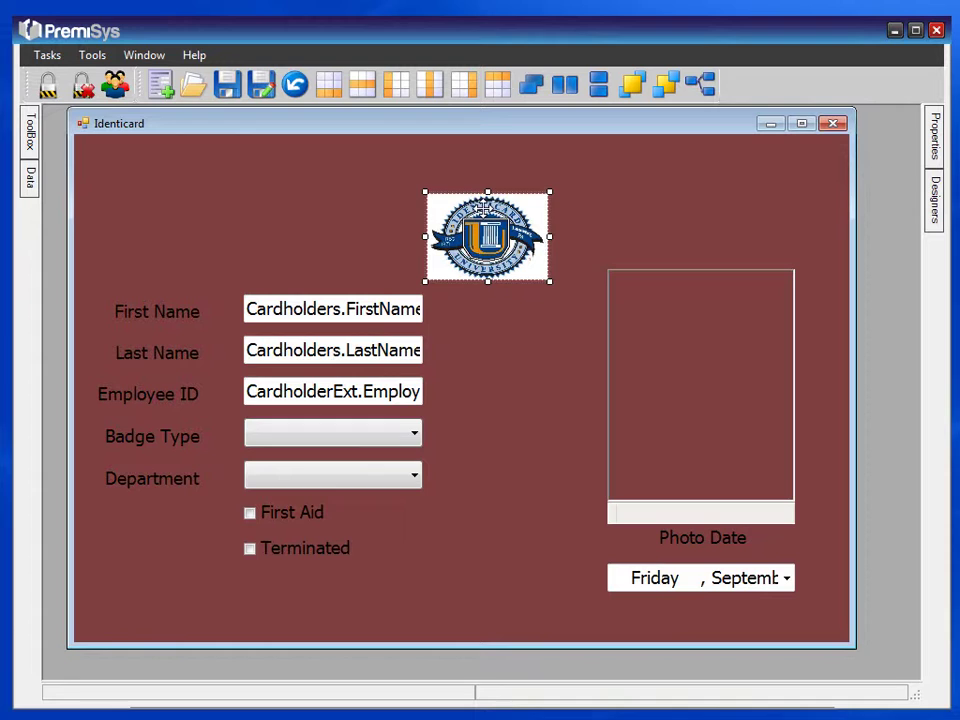
Extend and shift the logo box so it sits centred along the form's top edge.
drag(488, 193, 490, 143)
drag(420, 211, 355, 211)
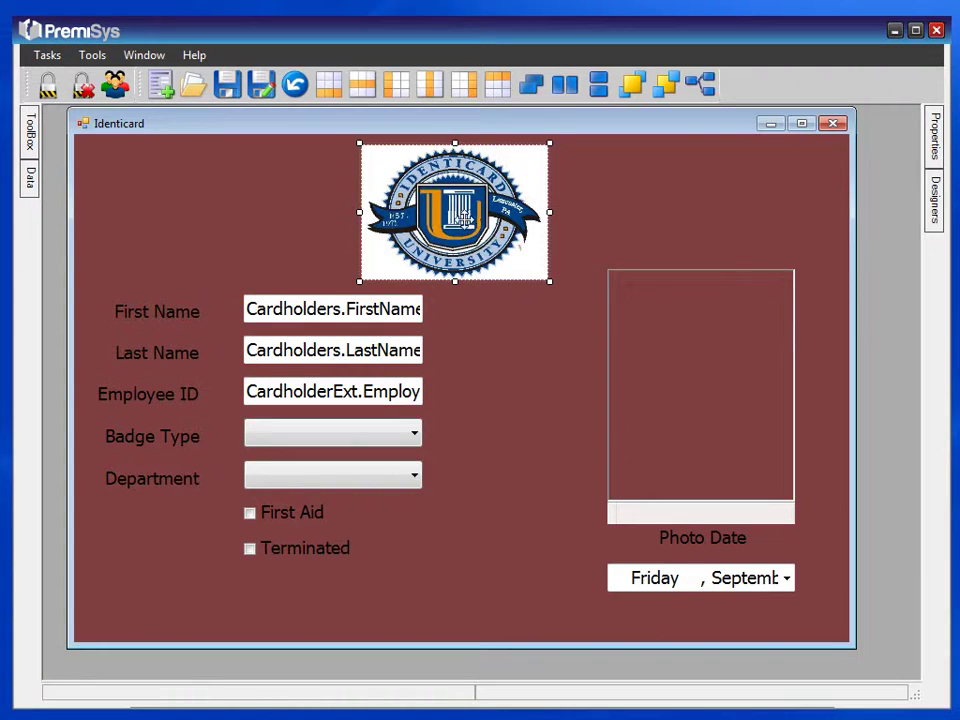
drag(465, 233, 485, 228)
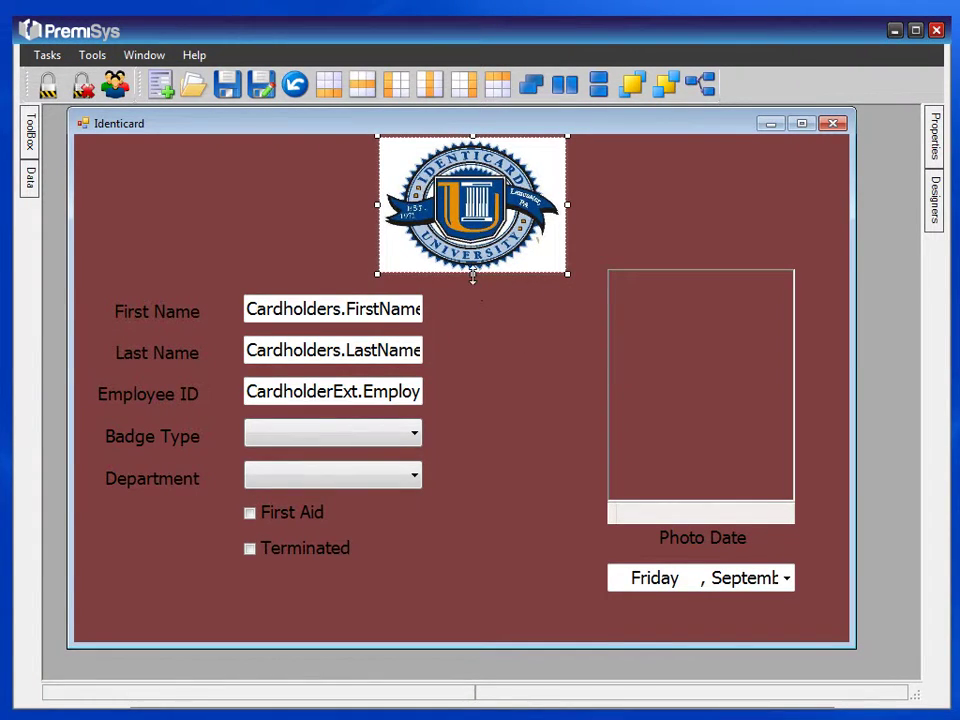
drag(473, 277, 473, 284)
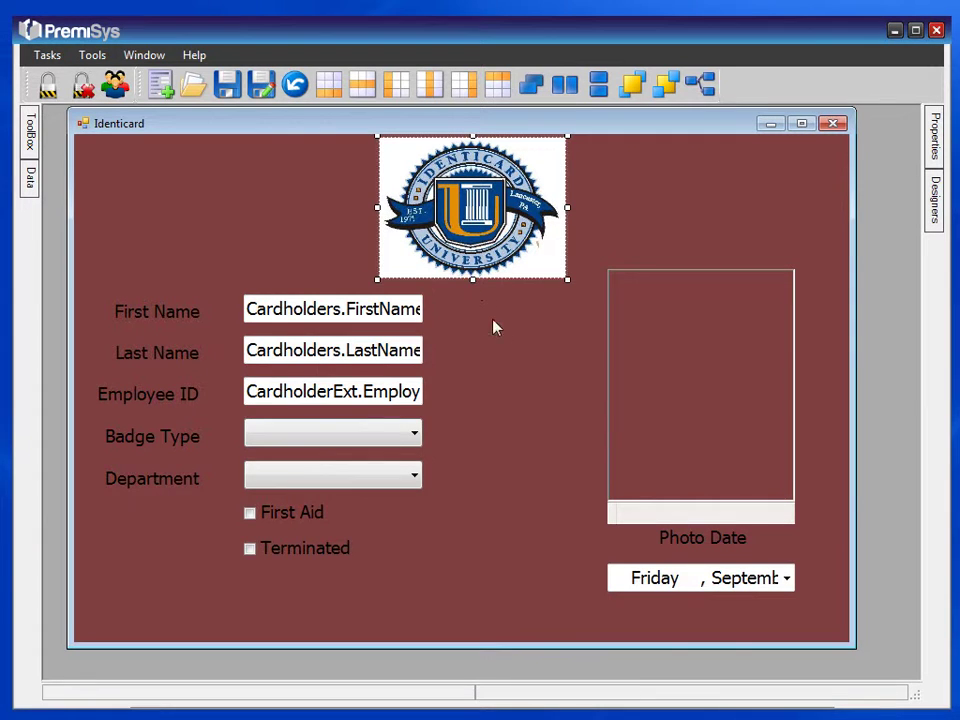
Set the Photo Date picker's DateTimeFormat to MM/dd/yyyy.
click(701, 579)
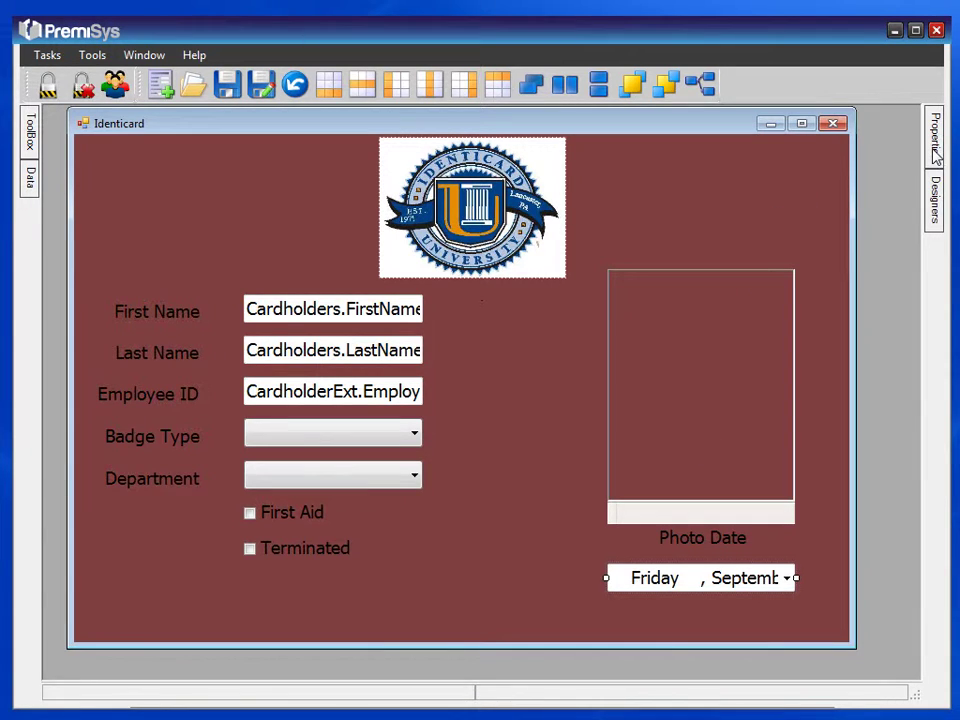
mouse_move(929, 160)
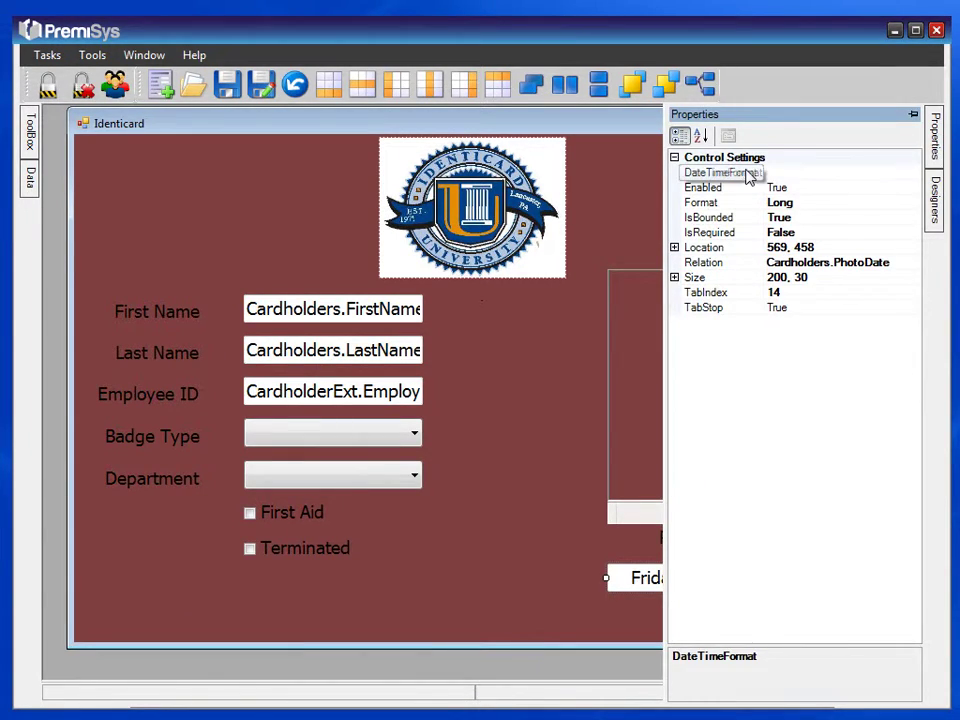
click(745, 173)
click(913, 175)
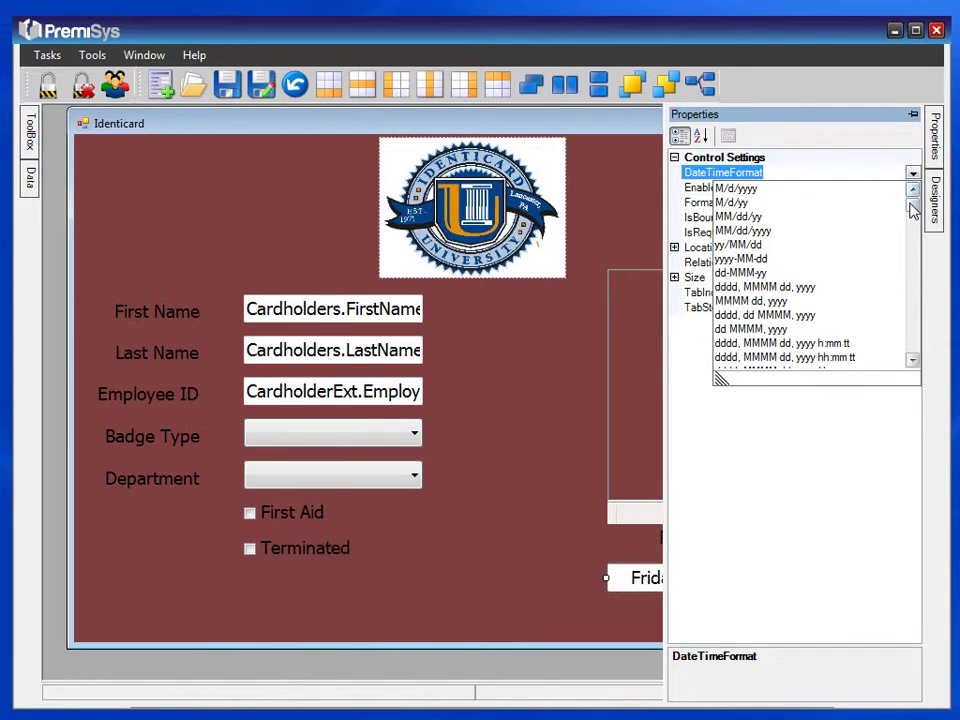
click(743, 231)
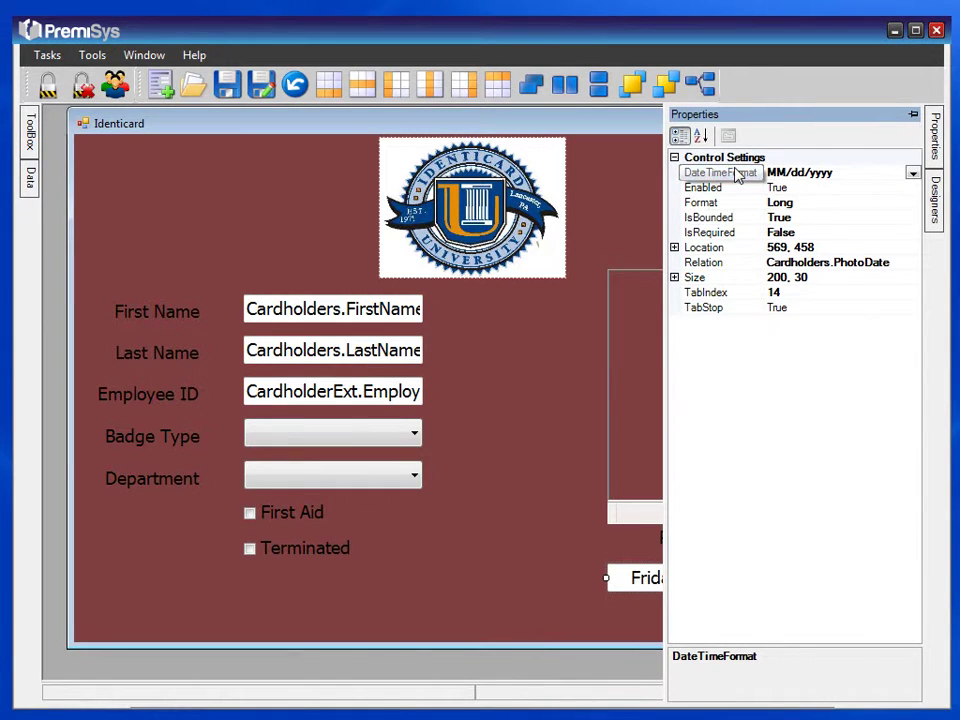
Switch its Format to Custom so it shows 09/09/2011, and narrow the picker slightly.
click(726, 203)
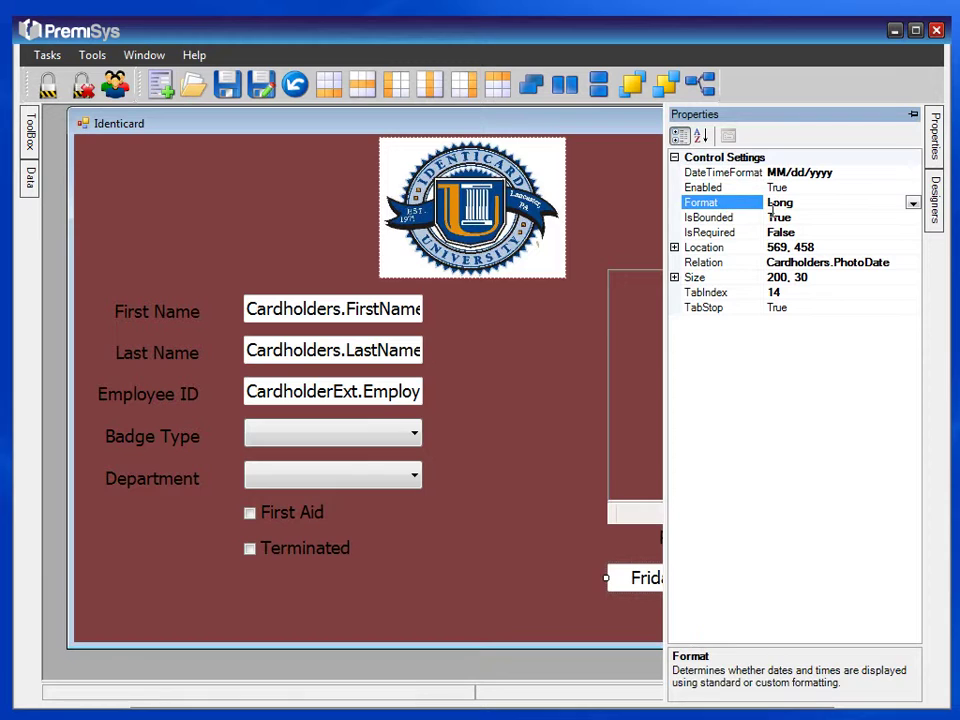
click(912, 203)
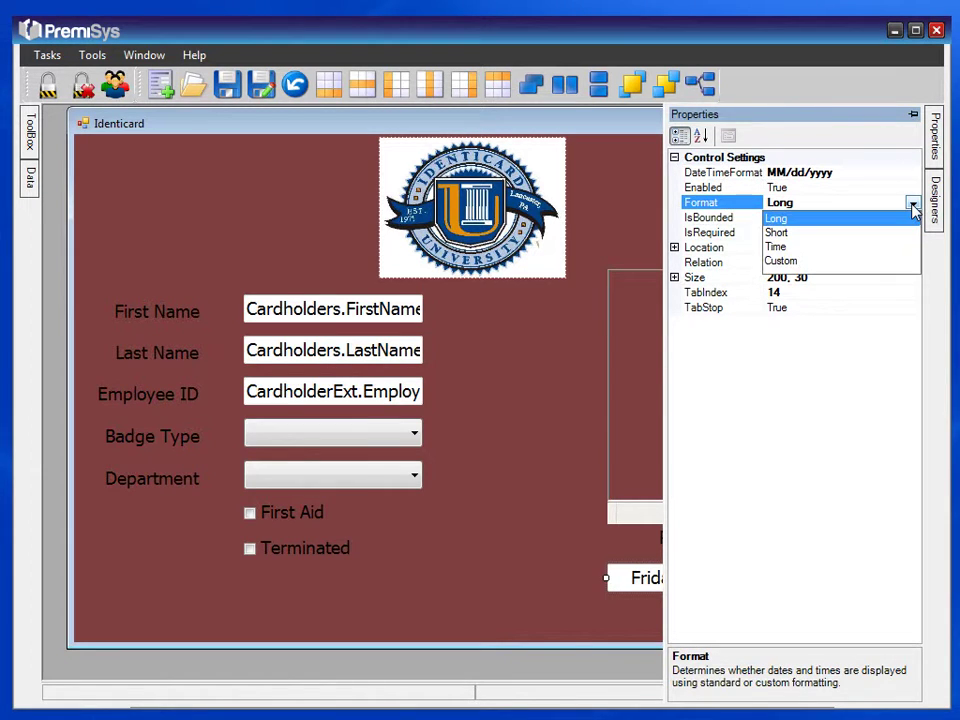
click(788, 262)
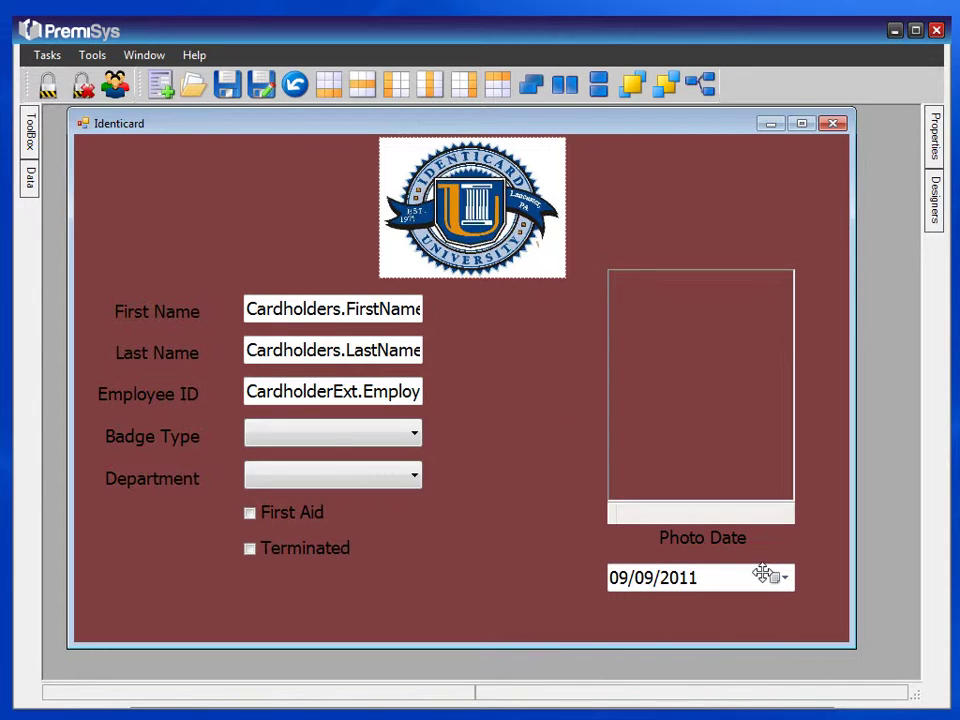
click(765, 586)
drag(797, 577, 746, 583)
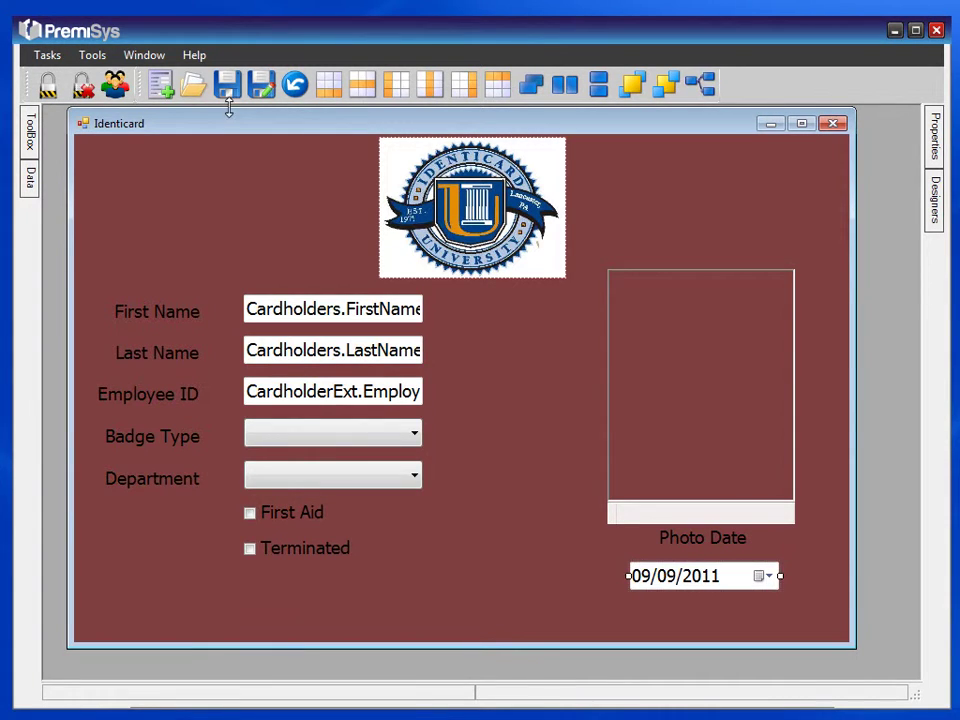